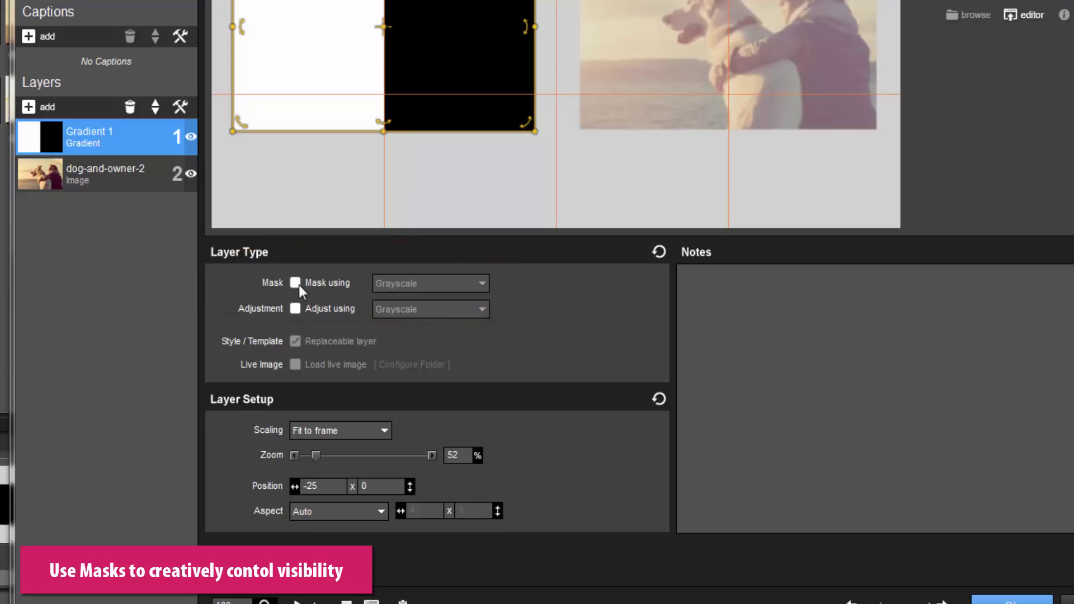
Make Gradient 1 a mask over dog-and-owner-2, keeping Grayscale as the mask mode
click(299, 284)
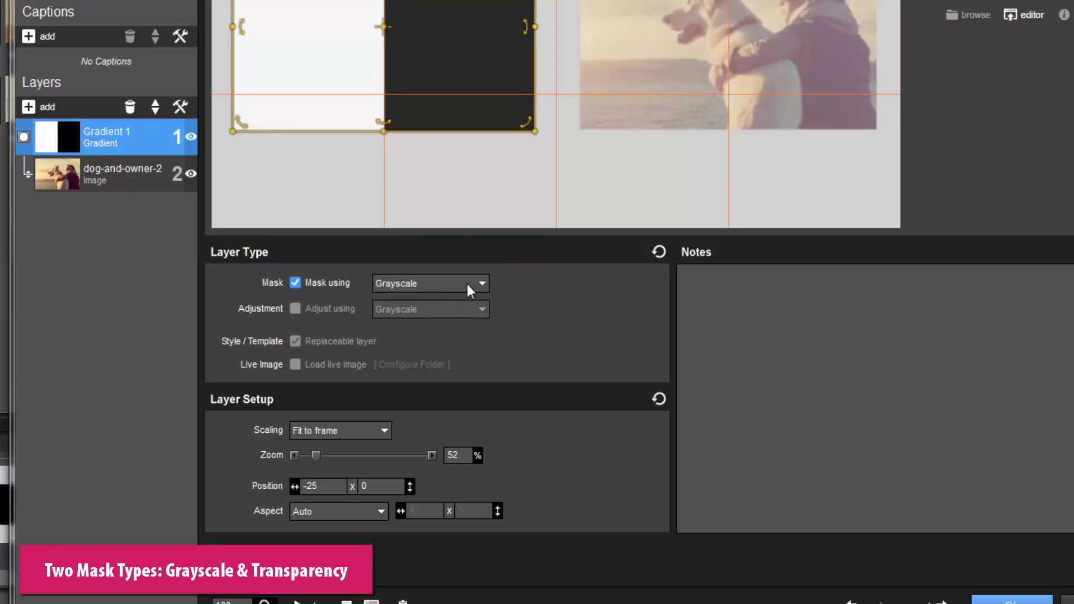
click(482, 284)
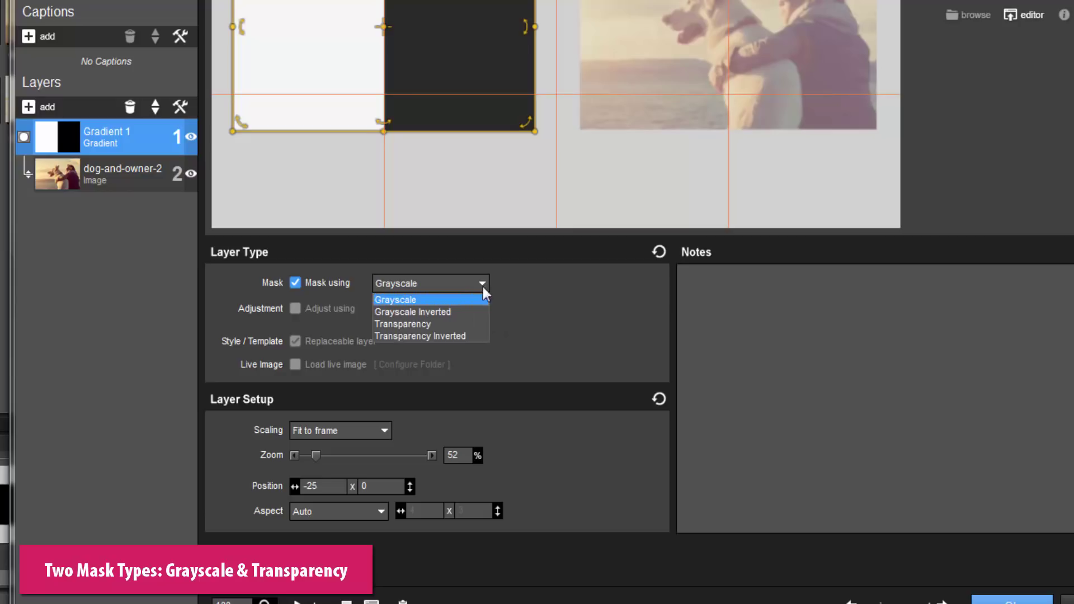
click(477, 299)
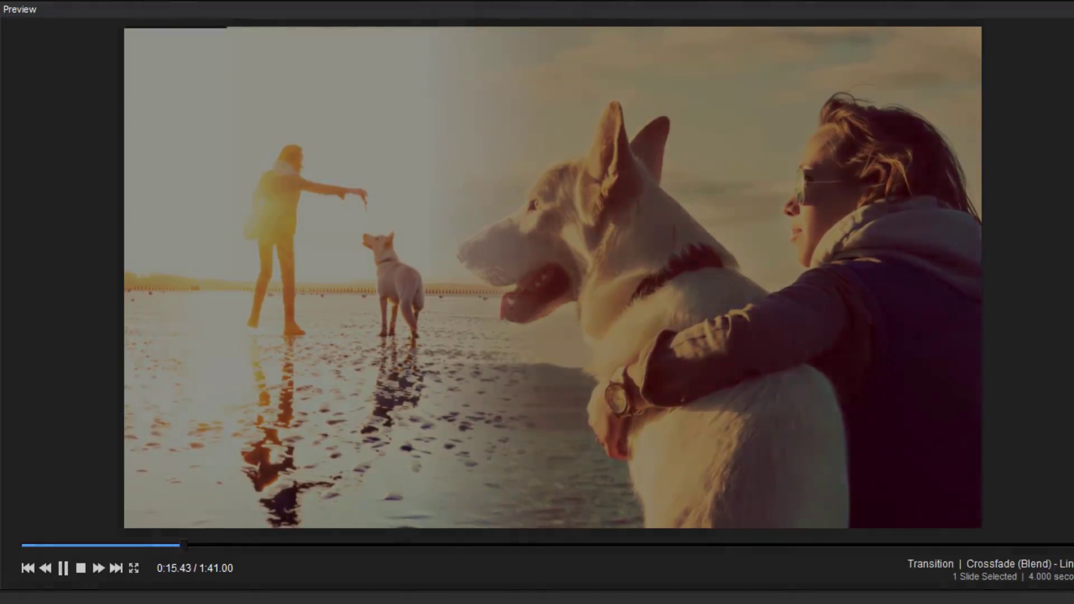
Stop the slideshow preview playback
key(Escape)
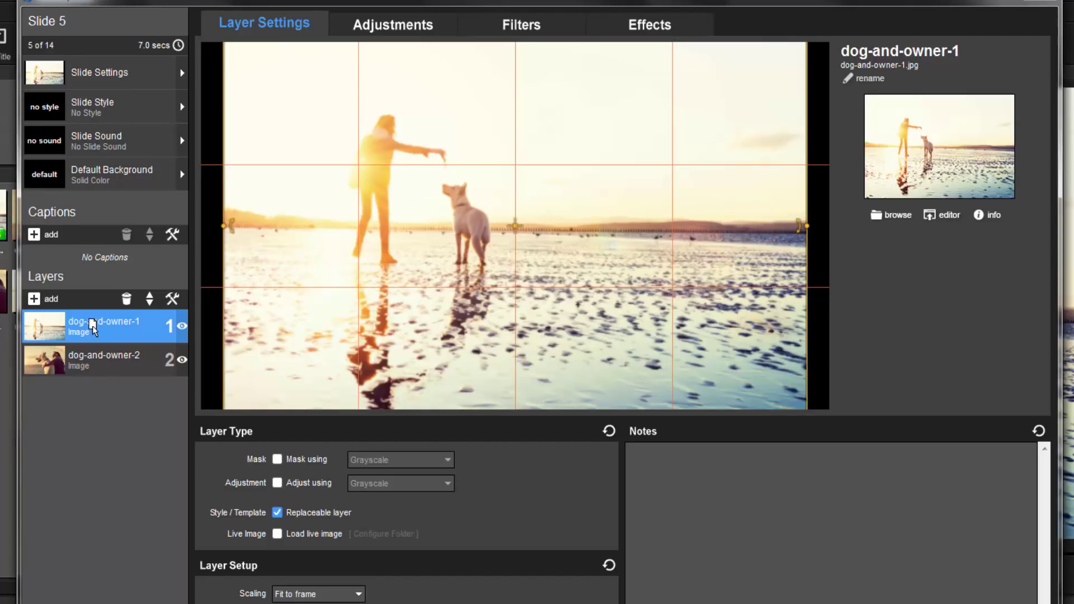
Drag the dog-and-owner-1 photo left in slide 5's frame
drag(337, 254, 247, 262)
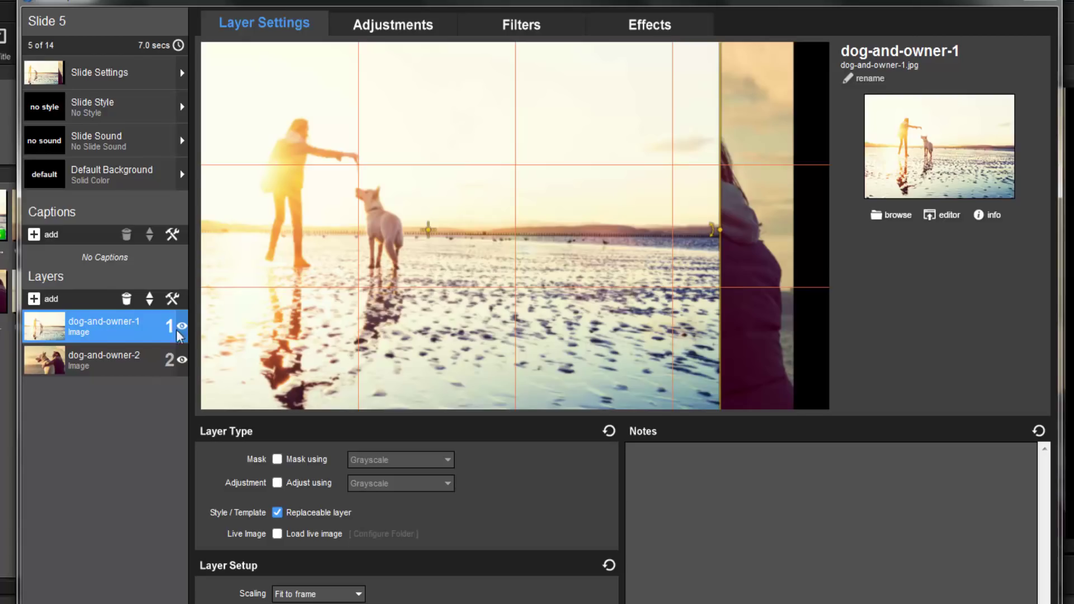
Turn on Darken Inactive Layers and drag dog-and-owner-2 to the right beside dog-and-owner-1
click(121, 360)
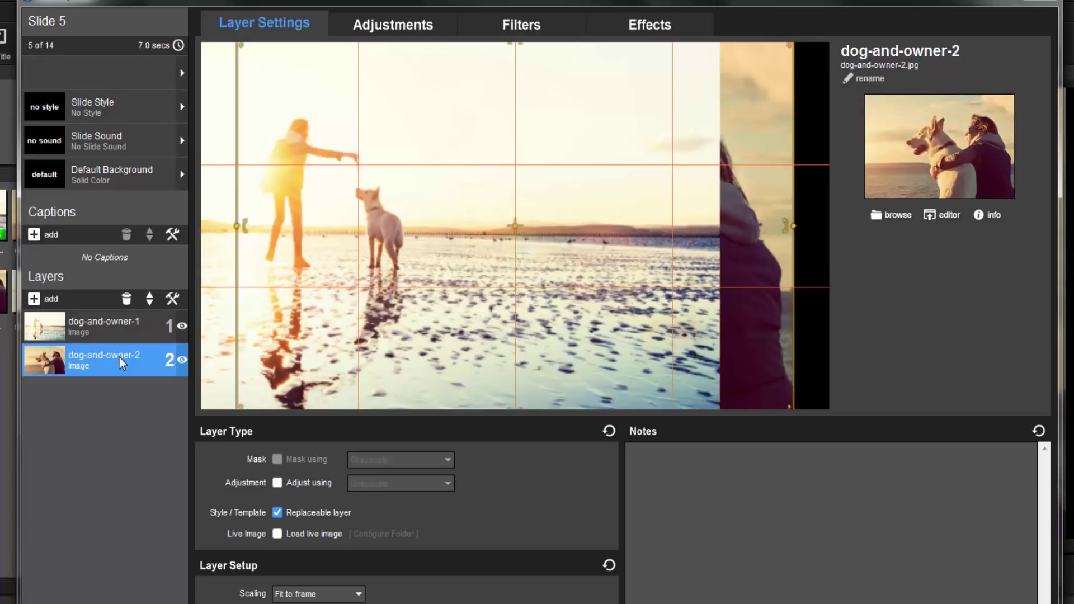
right_click(372, 255)
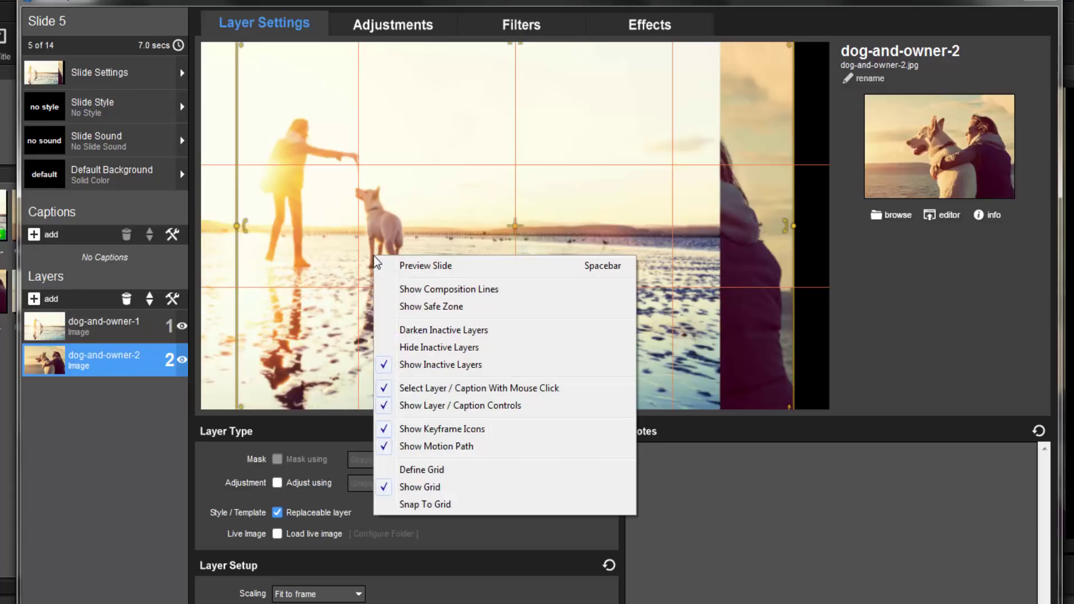
click(507, 334)
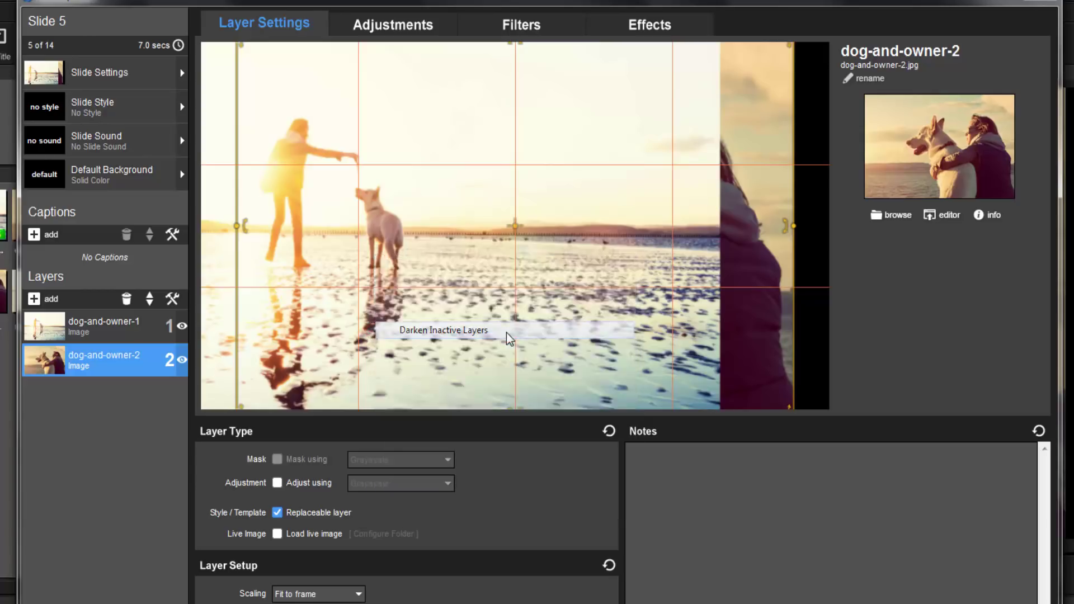
drag(507, 336, 592, 334)
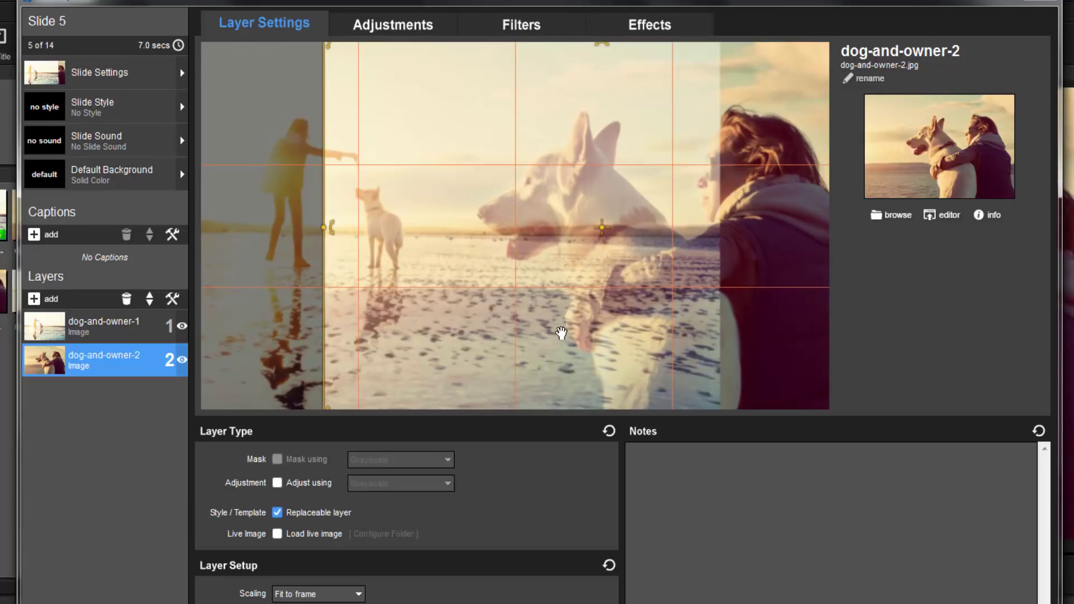
click(111, 331)
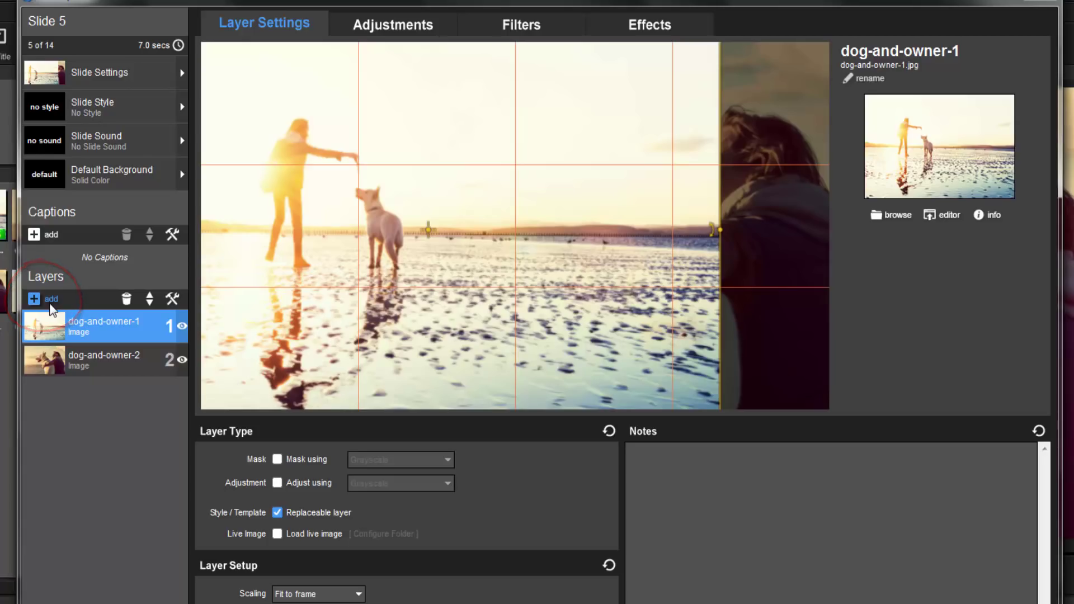
Add a gradient layer using the sharp white-to-black preset from the Masks category
click(50, 305)
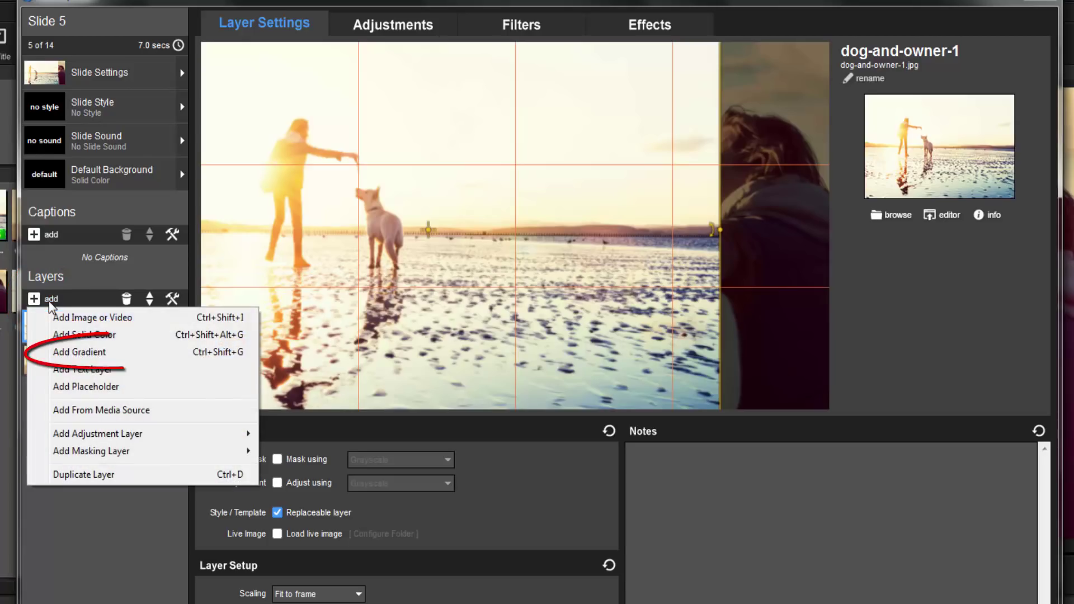
click(132, 359)
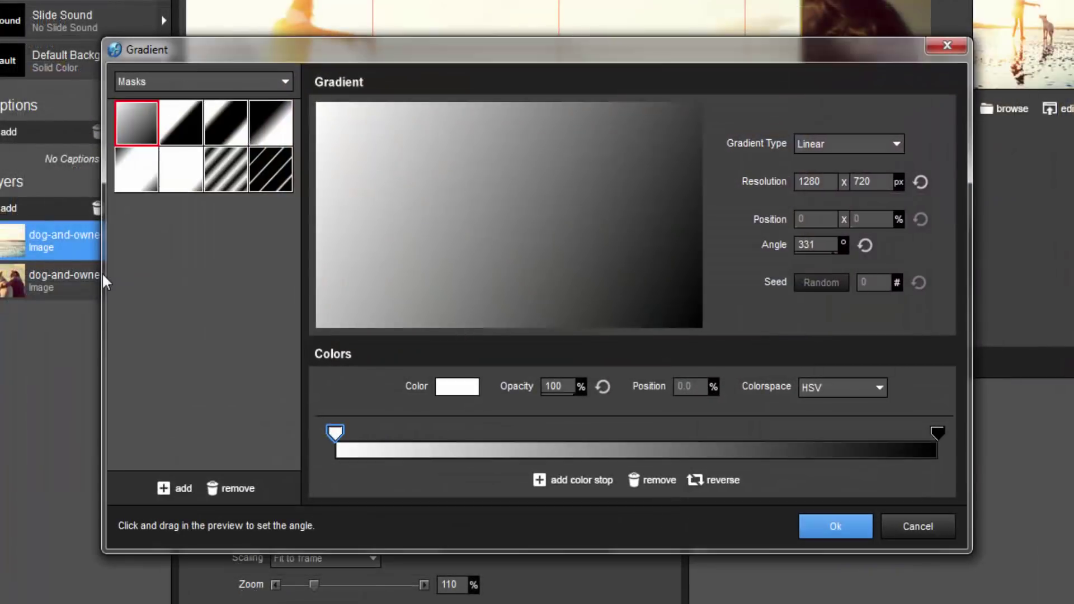
click(287, 84)
click(142, 176)
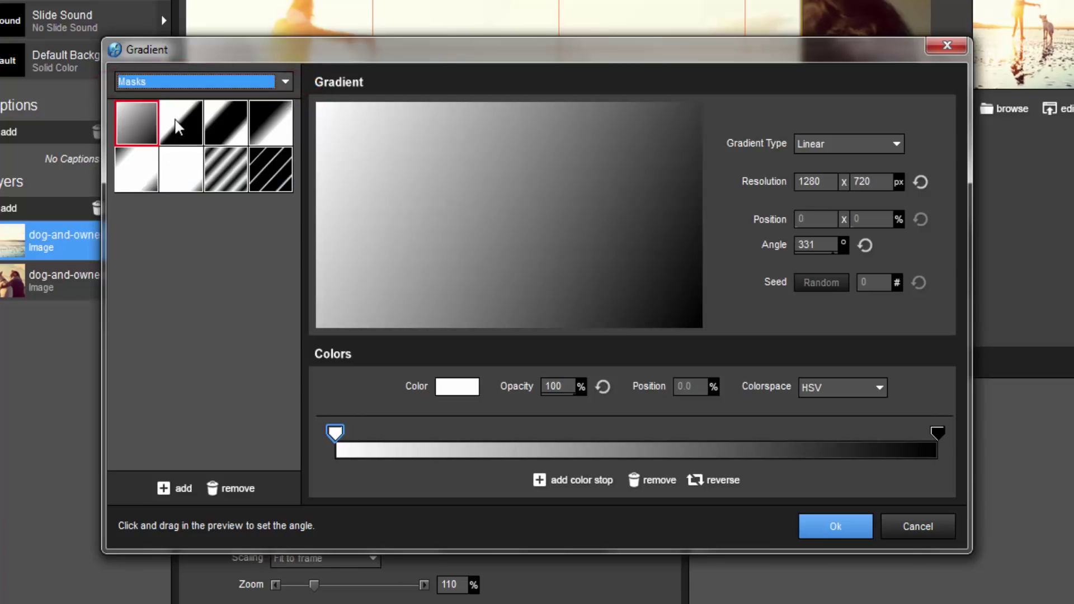
click(179, 128)
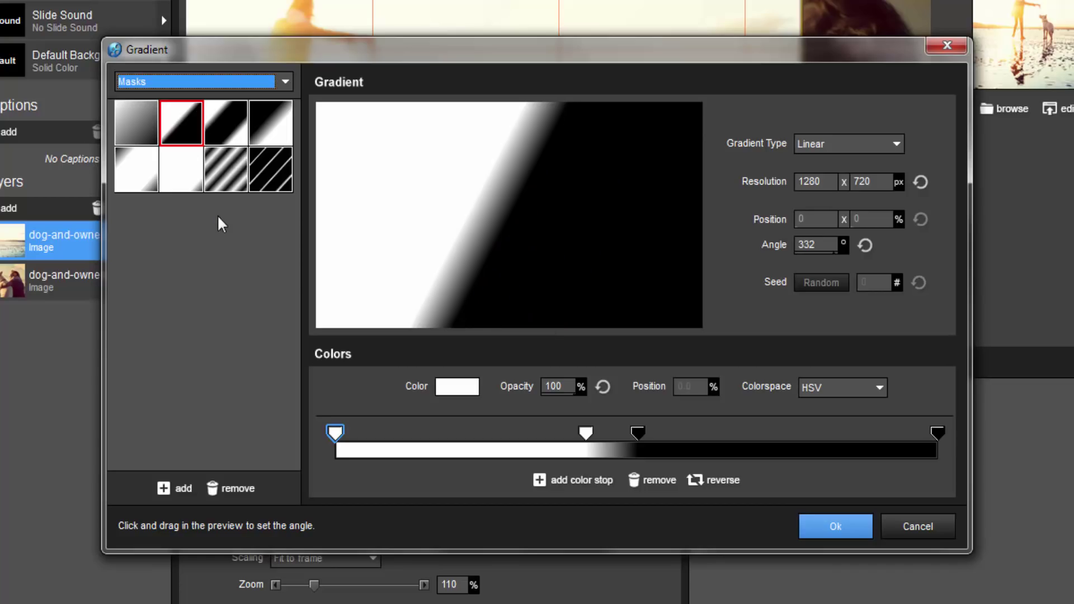
Set the gradient angle to 360, with the white stop at 39.8% and black near 60%
click(821, 244)
drag(889, 264, 928, 266)
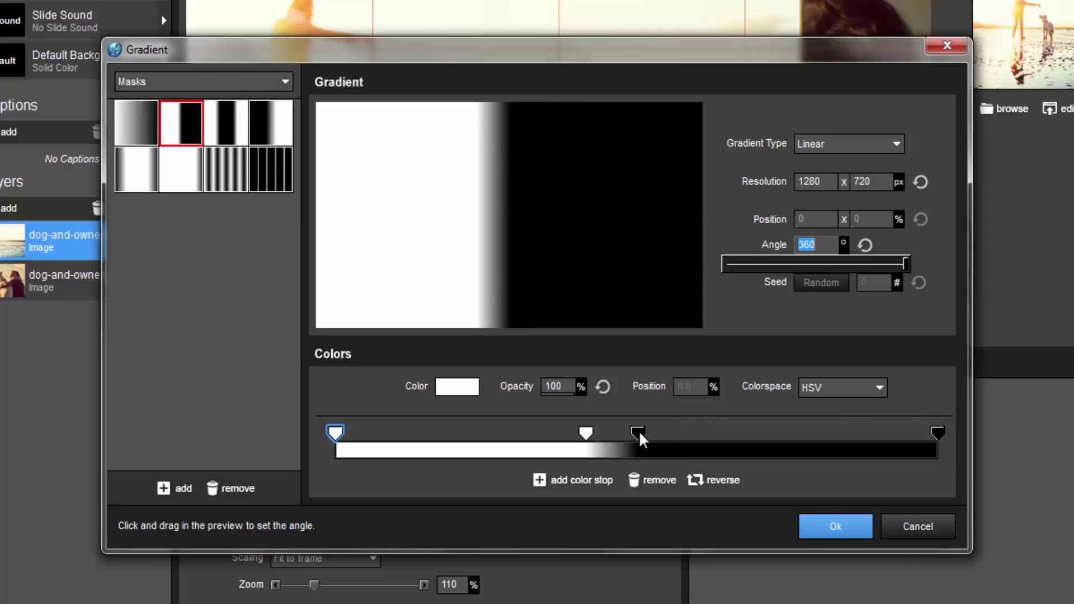
drag(638, 432, 703, 438)
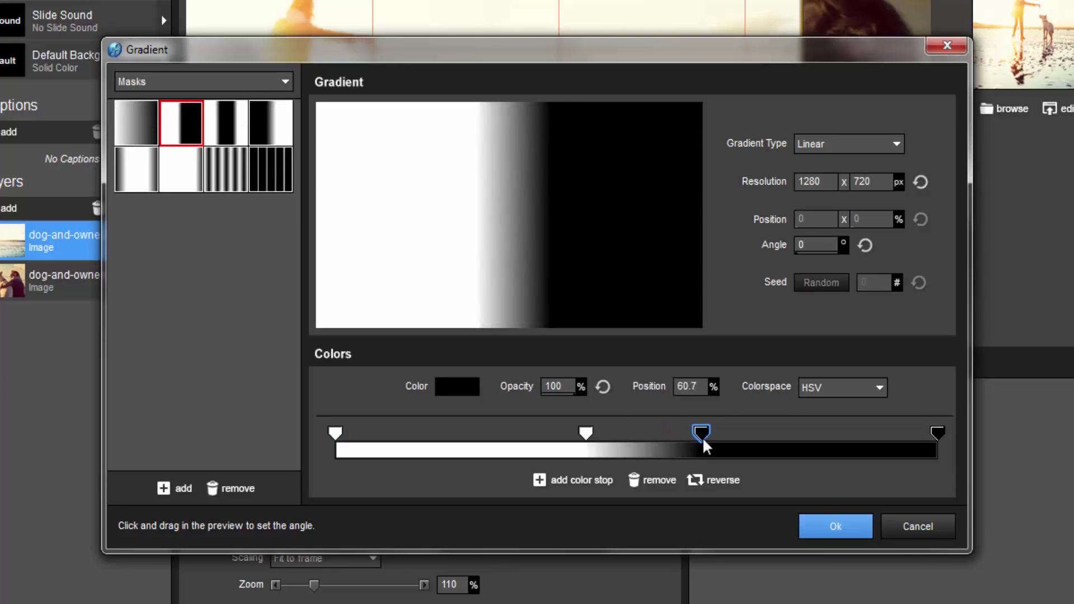
drag(586, 433, 585, 437)
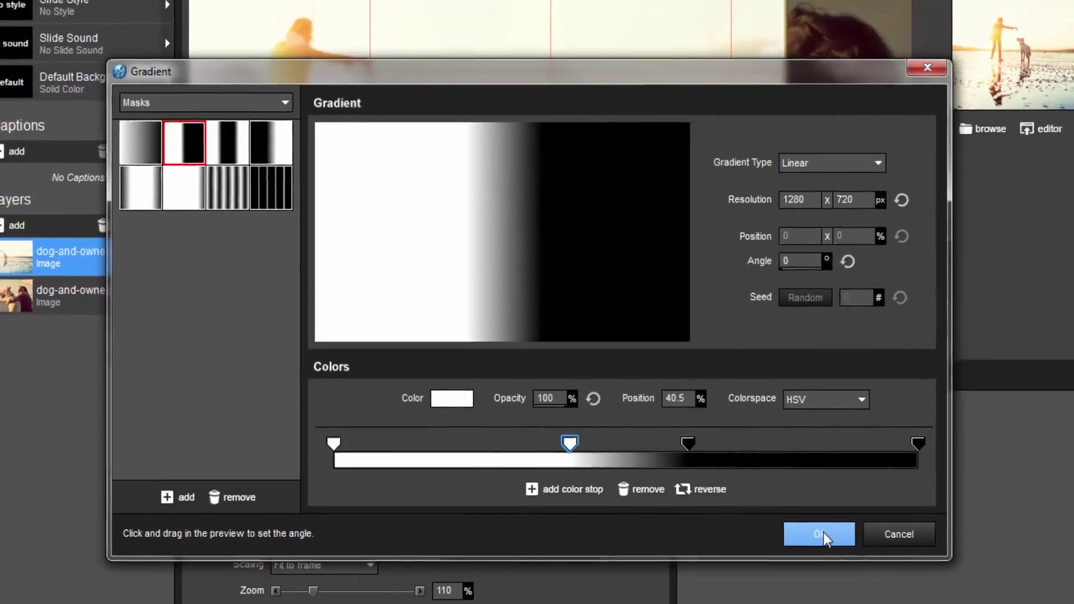
click(825, 531)
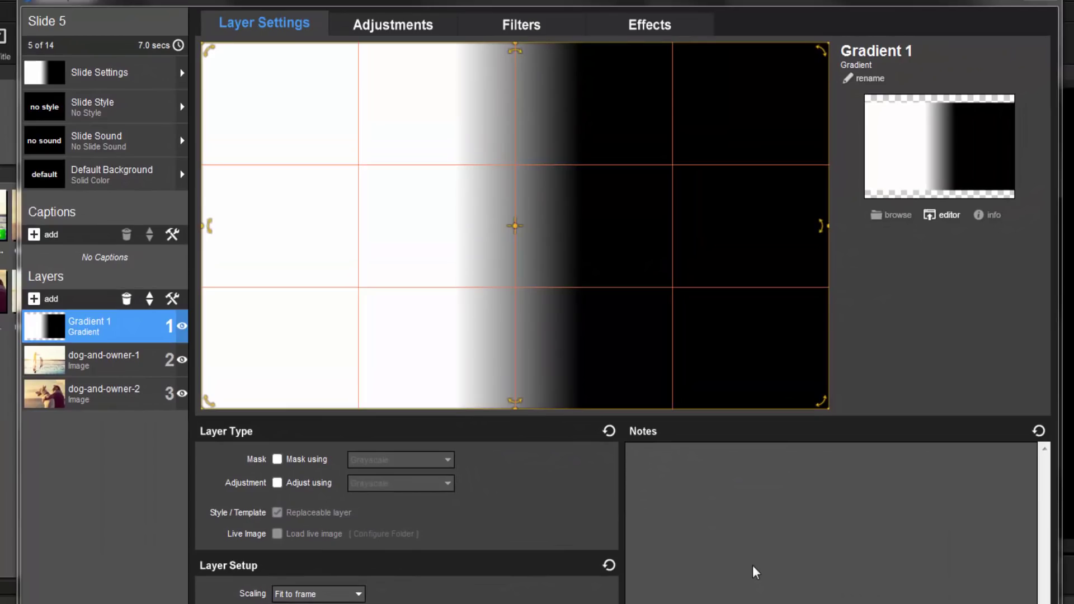
Tick Mask for Gradient 1 and choose Grayscale in the Mask using list
click(277, 459)
click(449, 465)
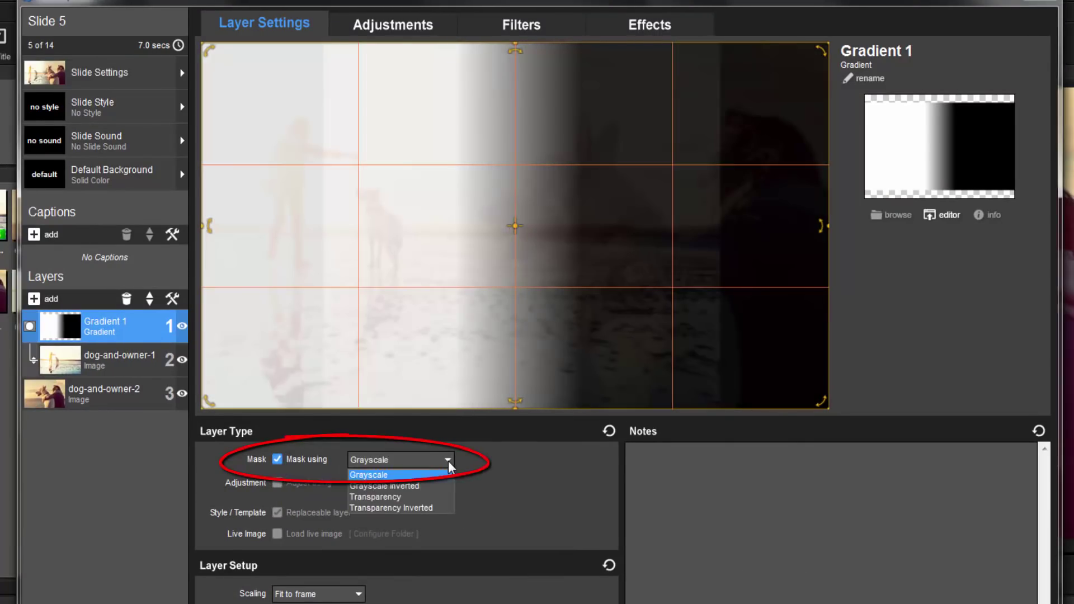
click(428, 475)
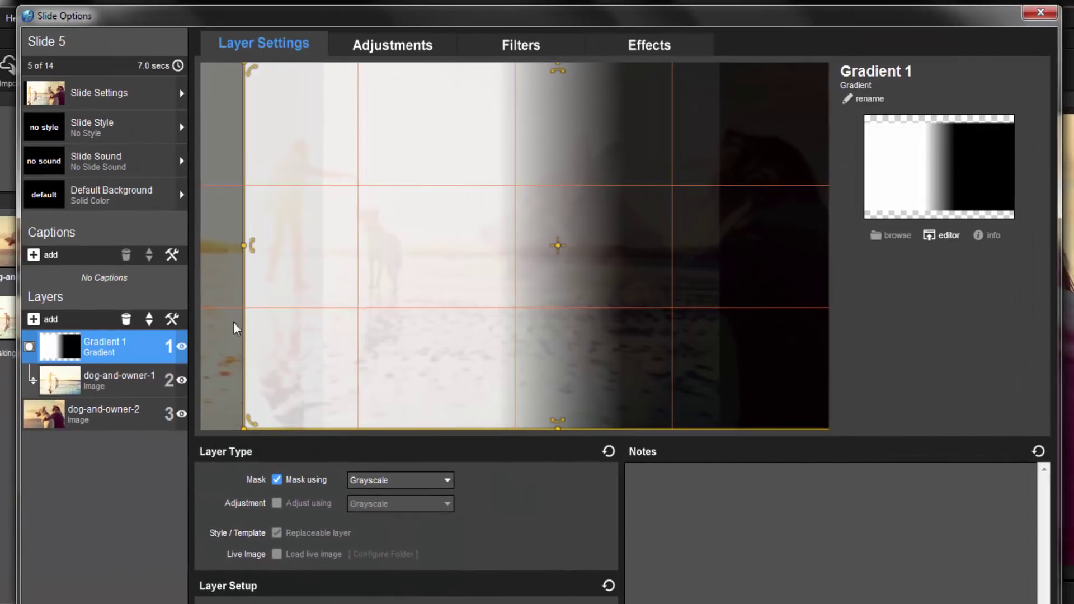
Shift the gradient mask left and move its white and black stops to 38.7% and 60.2%
drag(451, 281, 308, 283)
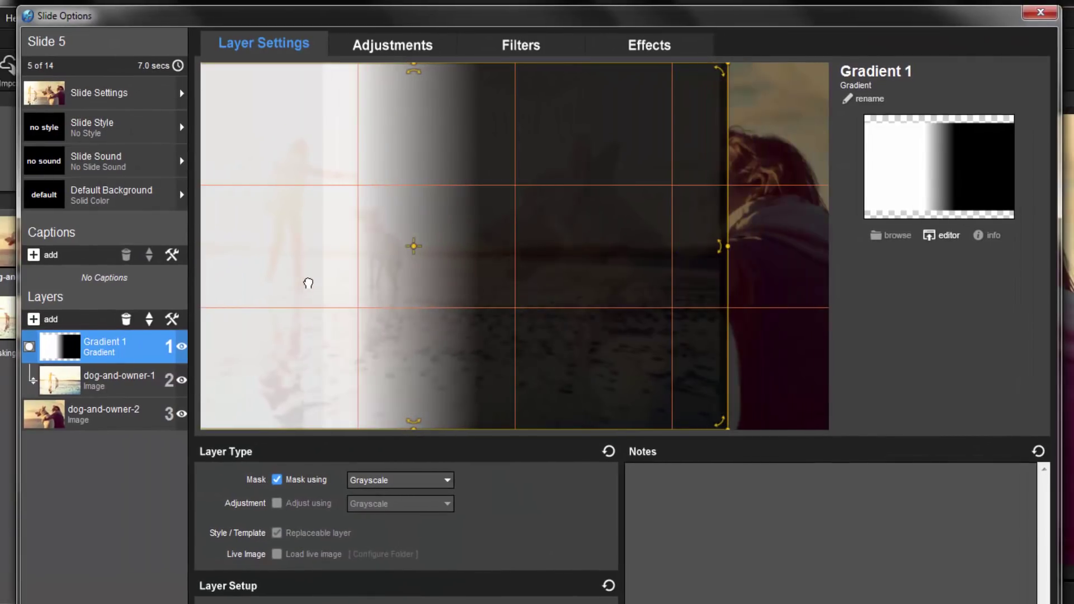
right_click(121, 349)
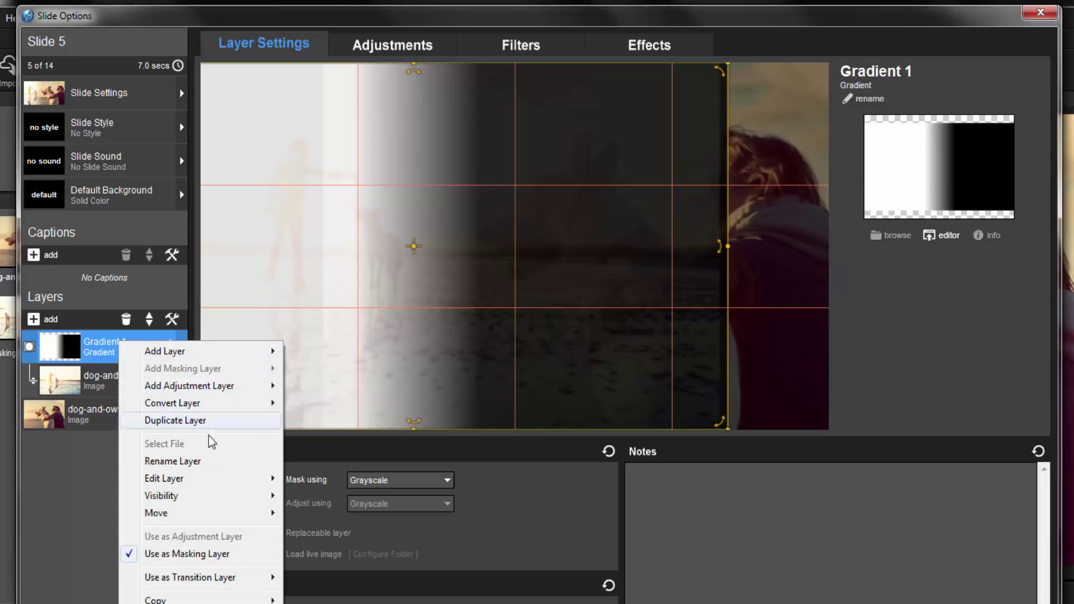
mouse_move(233, 481)
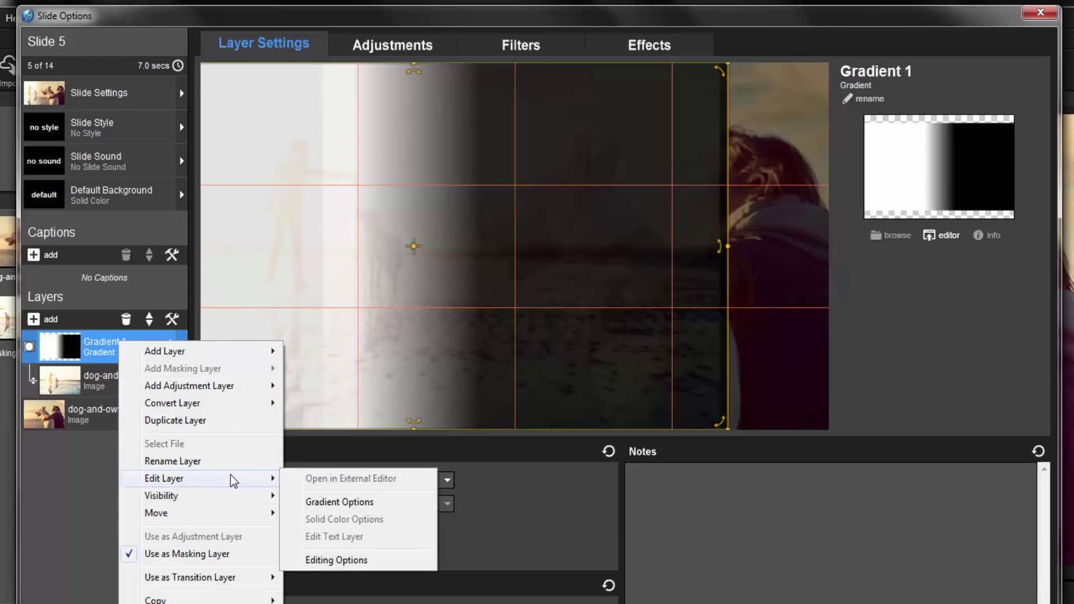
click(390, 503)
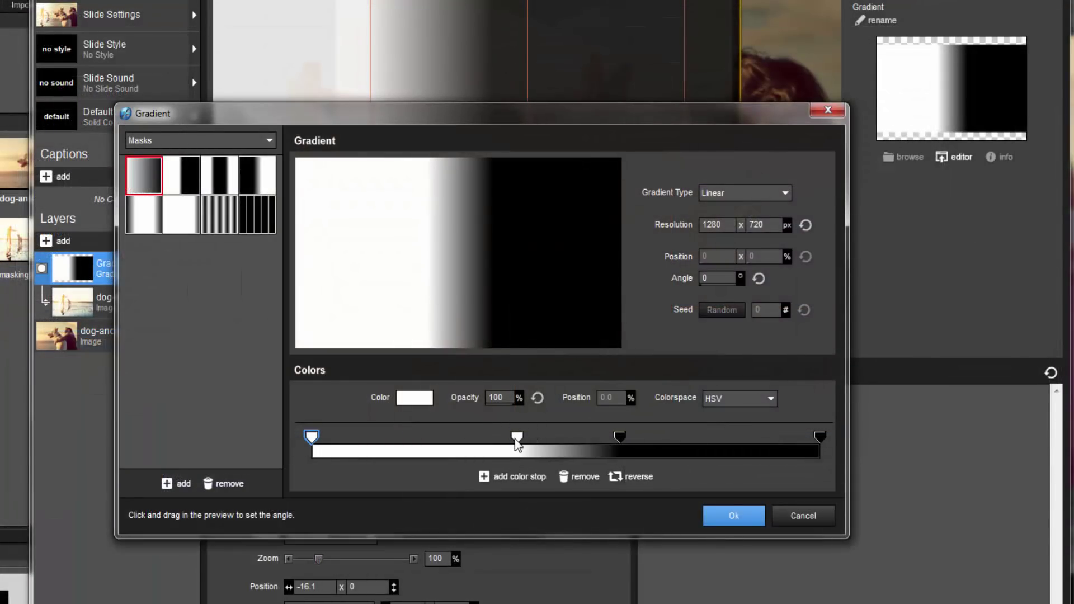
mouse_move(517, 442)
mouse_down()
mouse_move(533, 442)
mouse_move(508, 446)
mouse_up()
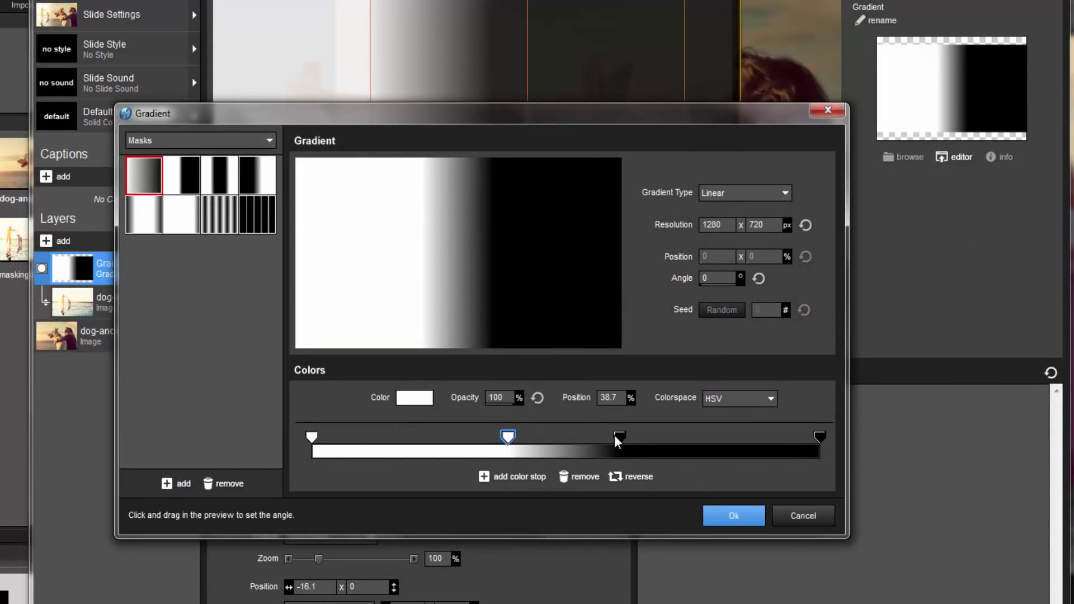
mouse_move(617, 442)
mouse_down()
mouse_move(629, 442)
mouse_move(618, 444)
mouse_up()
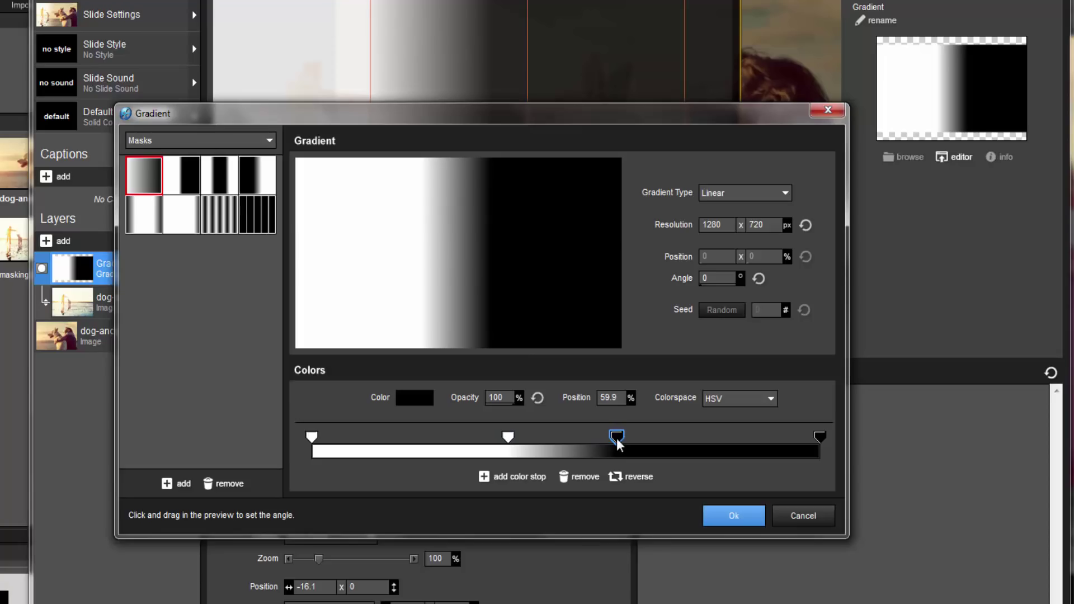
click(737, 517)
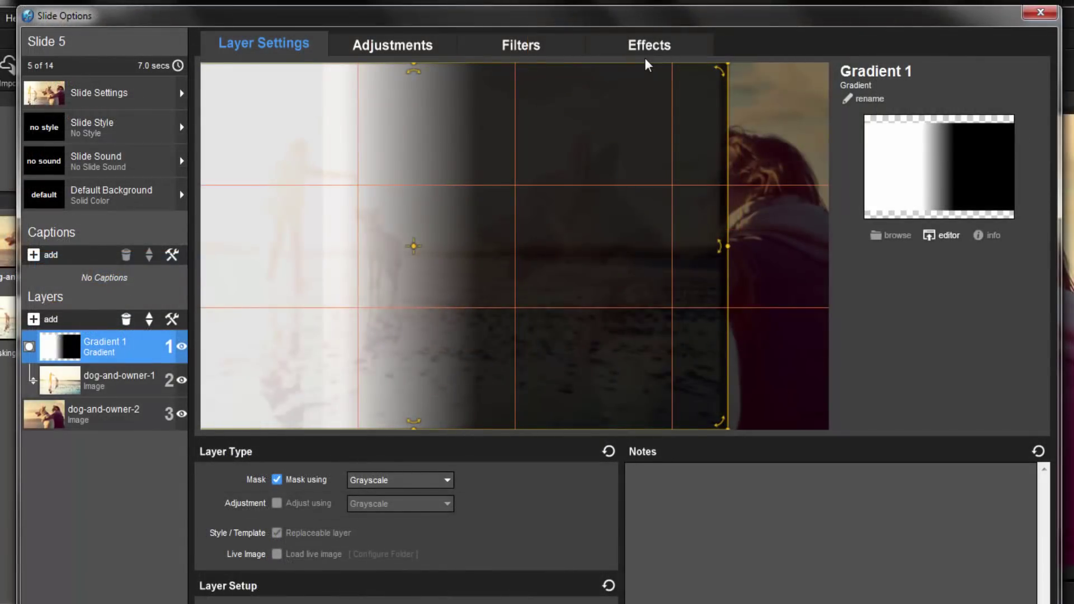
In Effects, set dog-and-owner-1's ending keyframe Zoom X to 103%
click(641, 51)
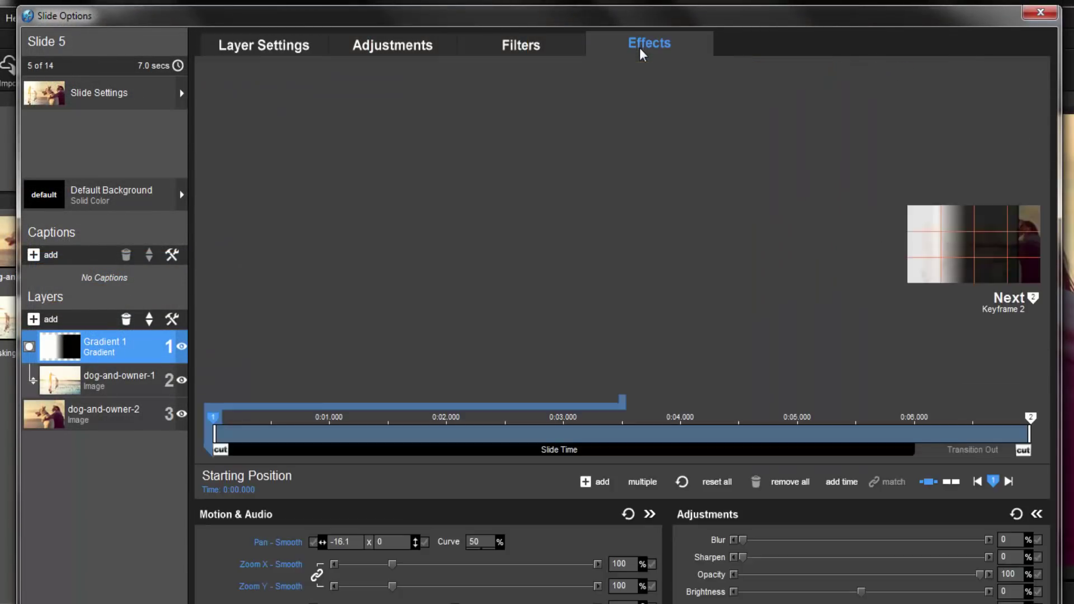
click(139, 380)
click(653, 45)
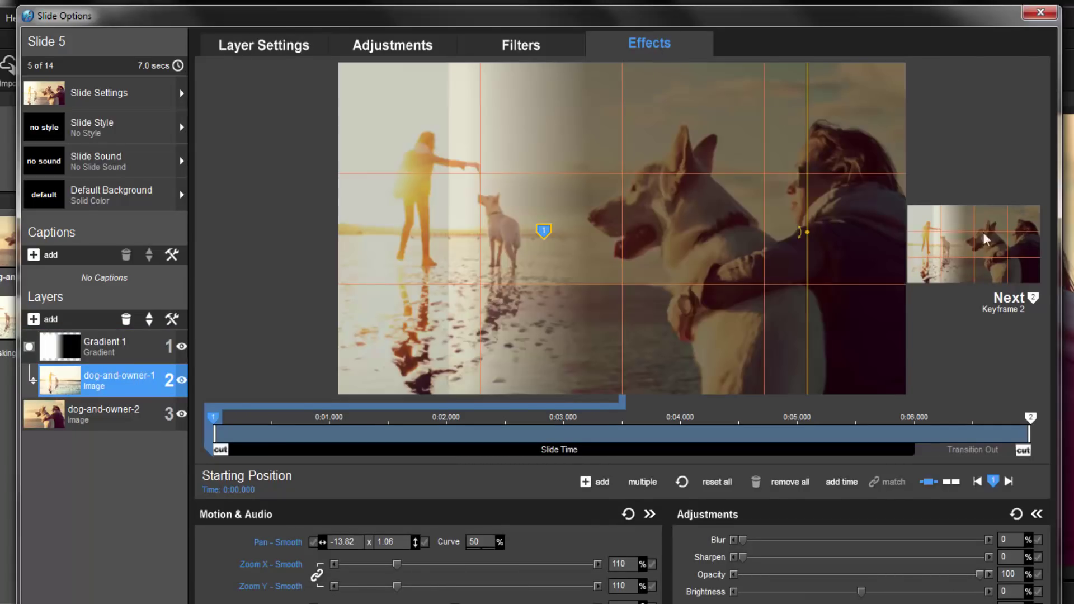
click(993, 248)
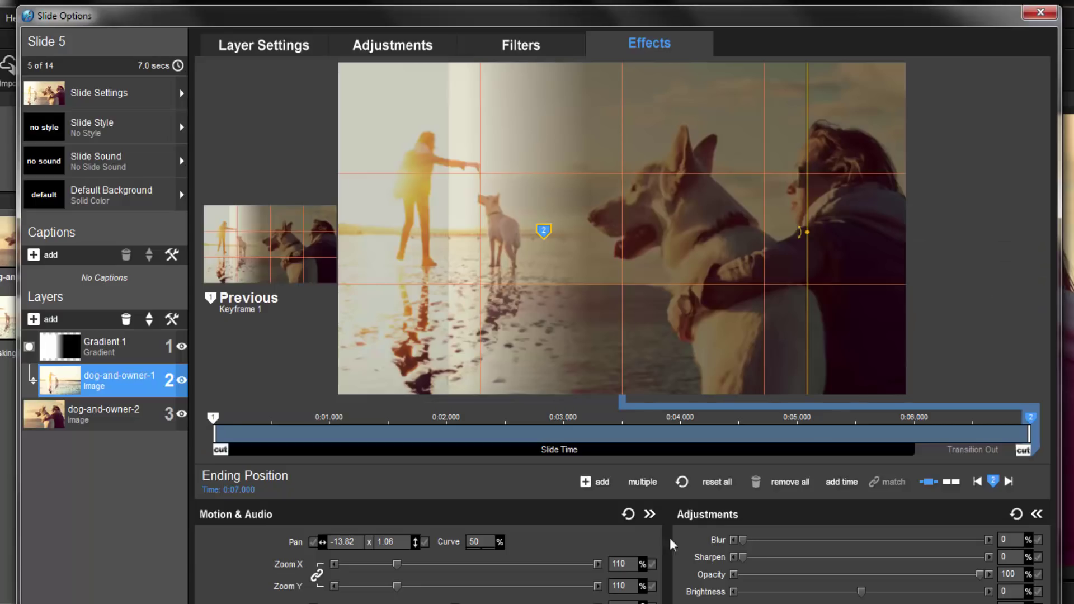
click(628, 565)
text(103)
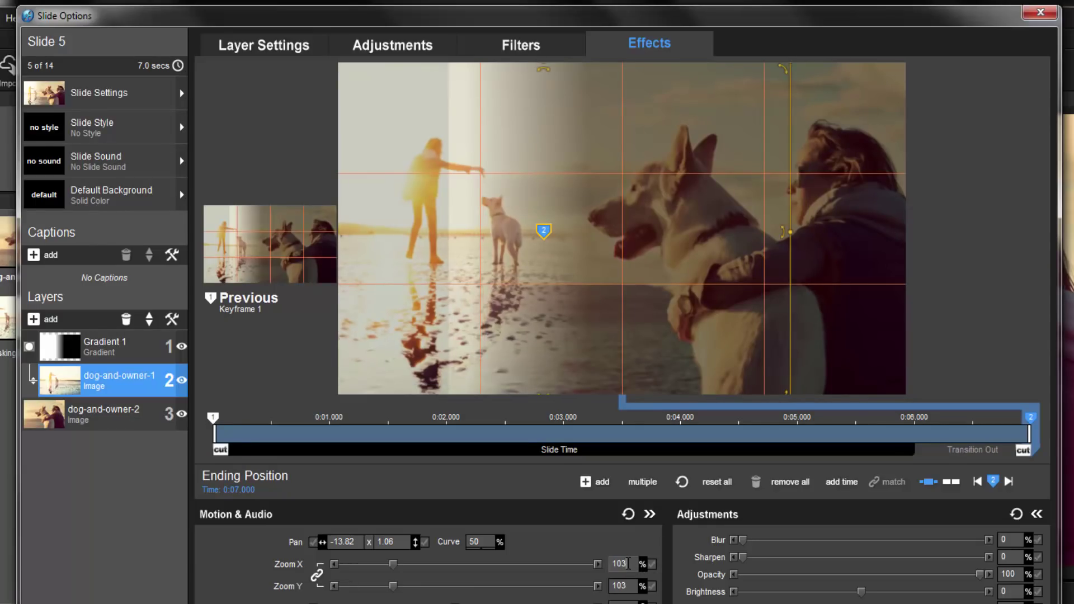
Set dog-and-owner-2's ending Zoom X to 115%
click(117, 417)
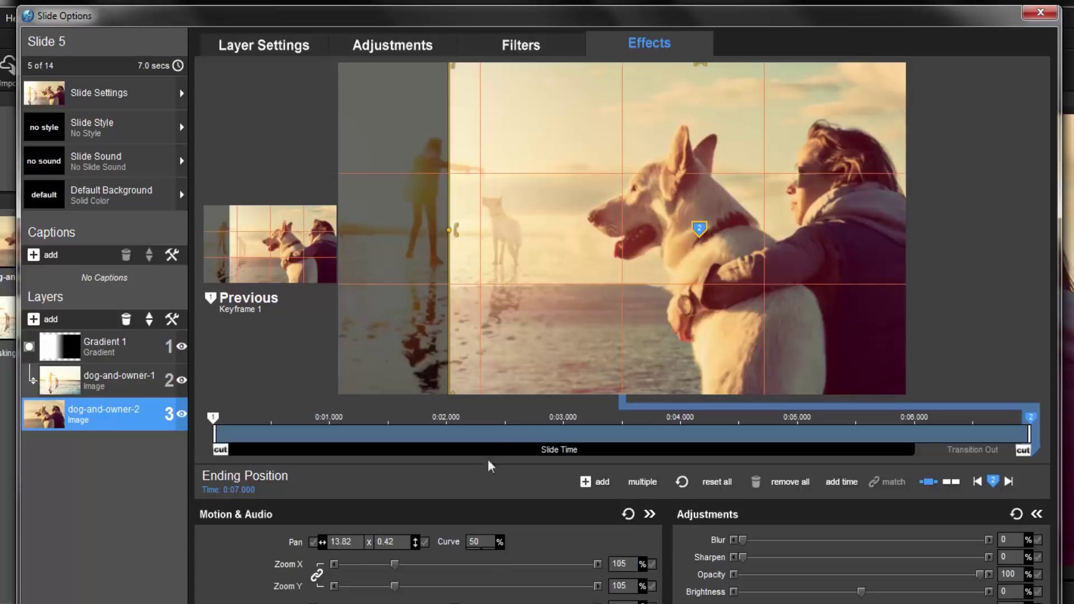
click(619, 564)
text(115)
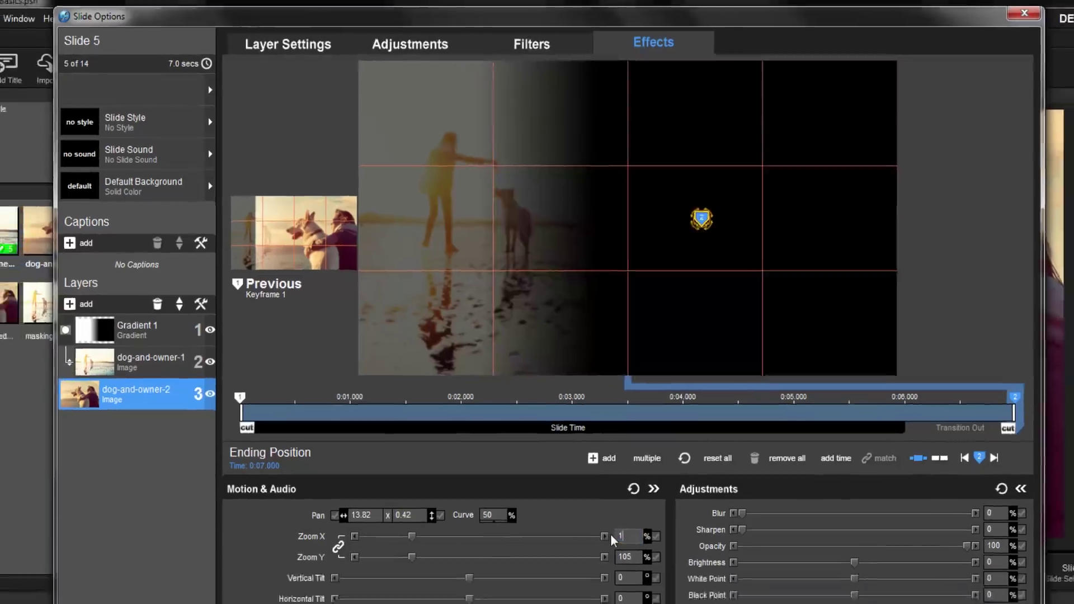